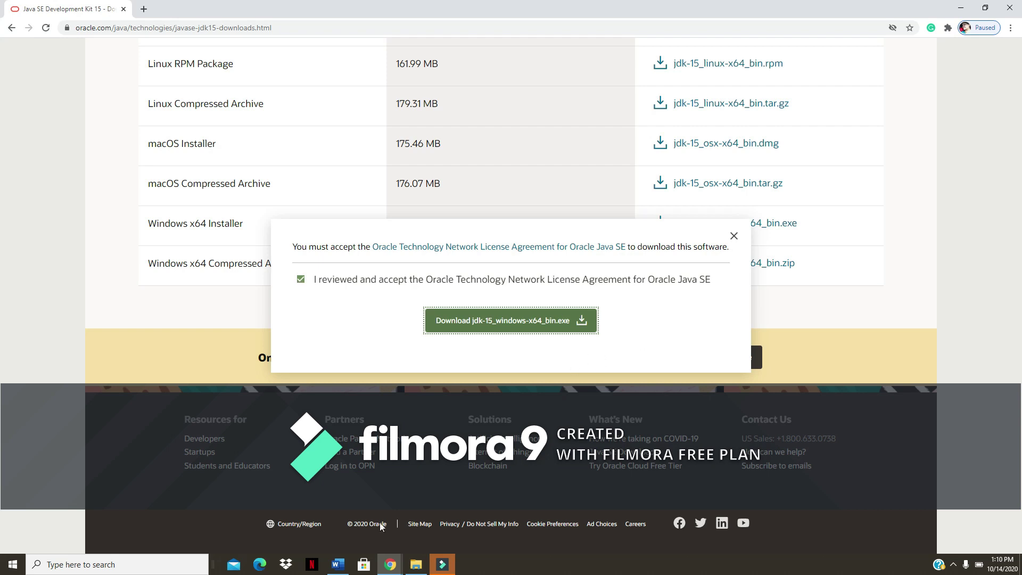
# Step: Open the File Explorer Downloads folder that holds jdk-15_windows-x64_bin.exe
pyautogui.click(415, 568)
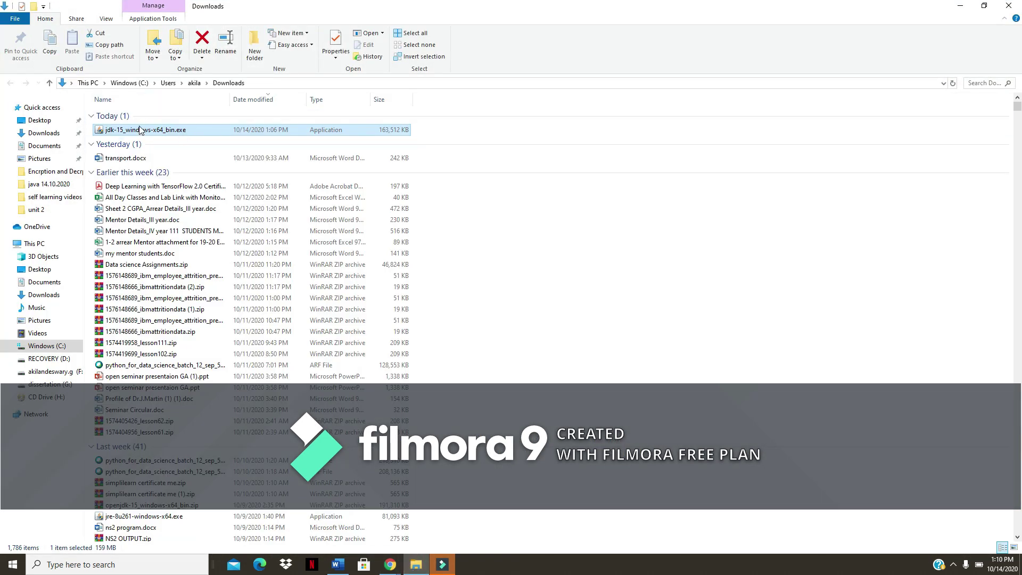
# Step: Launch the jdk-15_windows-x64_bin.exe installer and minimize the Downloads window
pyautogui.moveTo(188, 133)
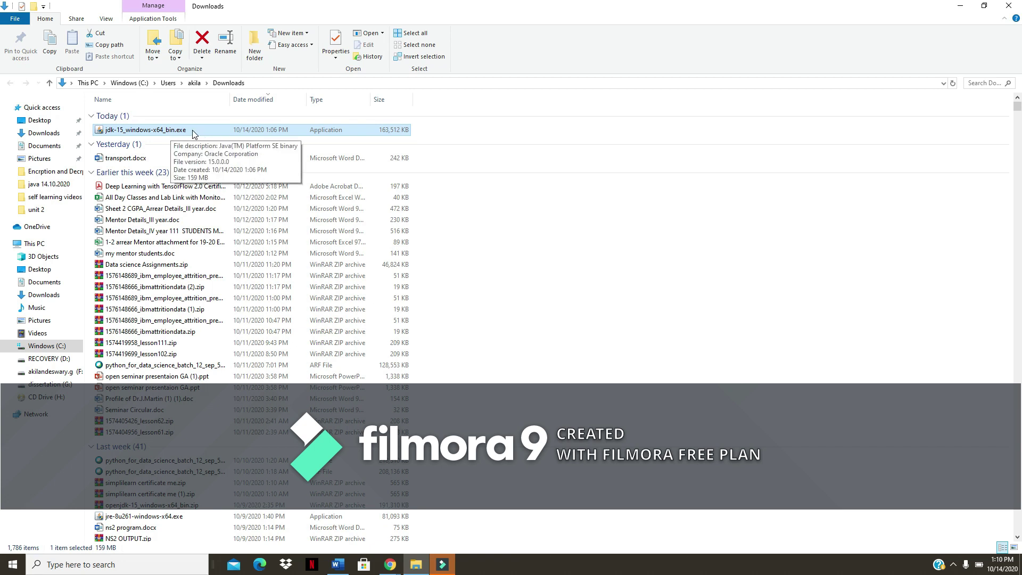
pyautogui.doubleClick(193, 131)
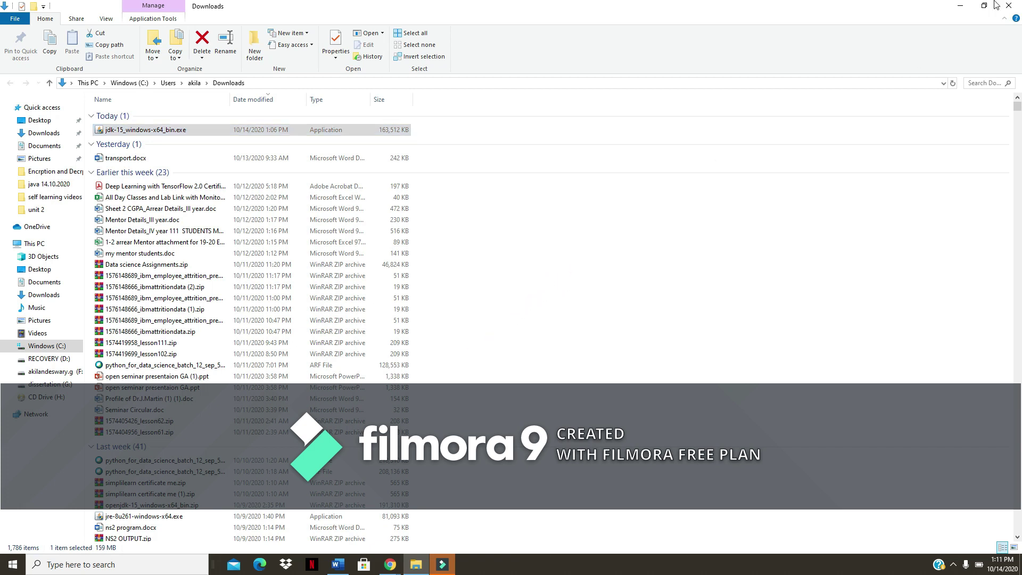
pyautogui.click(963, 6)
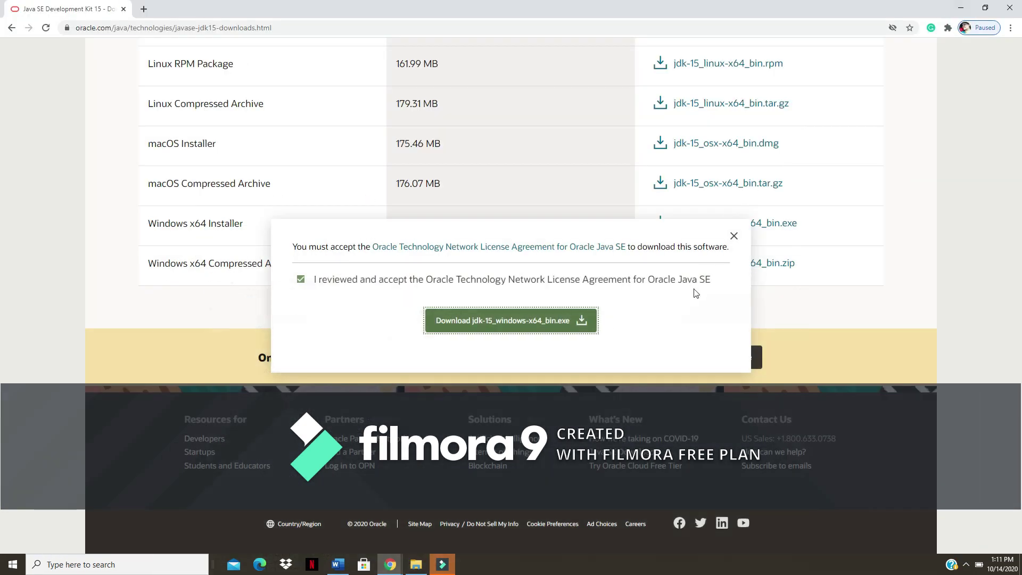
# Step: Minimize the browser and advance the JDK 15 setup wizard to the Destination Folder page
pyautogui.click(961, 8)
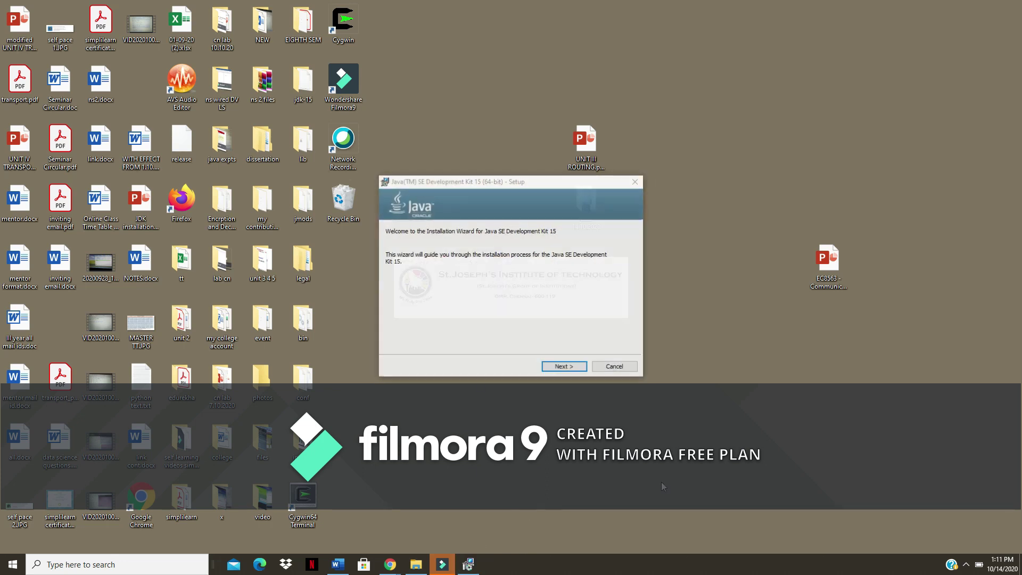
pyautogui.click(557, 368)
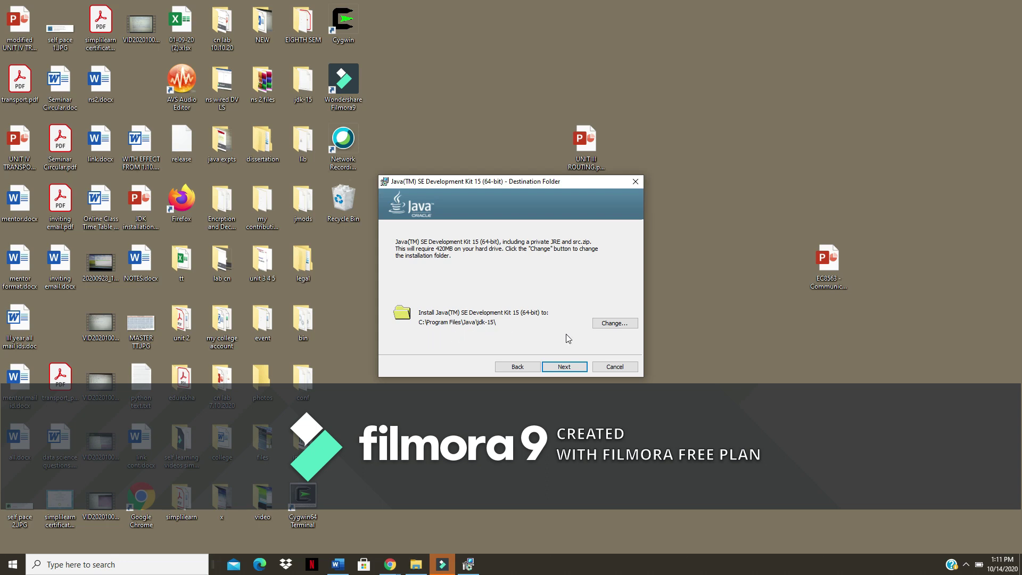
# Step: Install JDK 15 to the default C:\Program Files\Java\jdk-15\ folder and let it finish
pyautogui.click(564, 367)
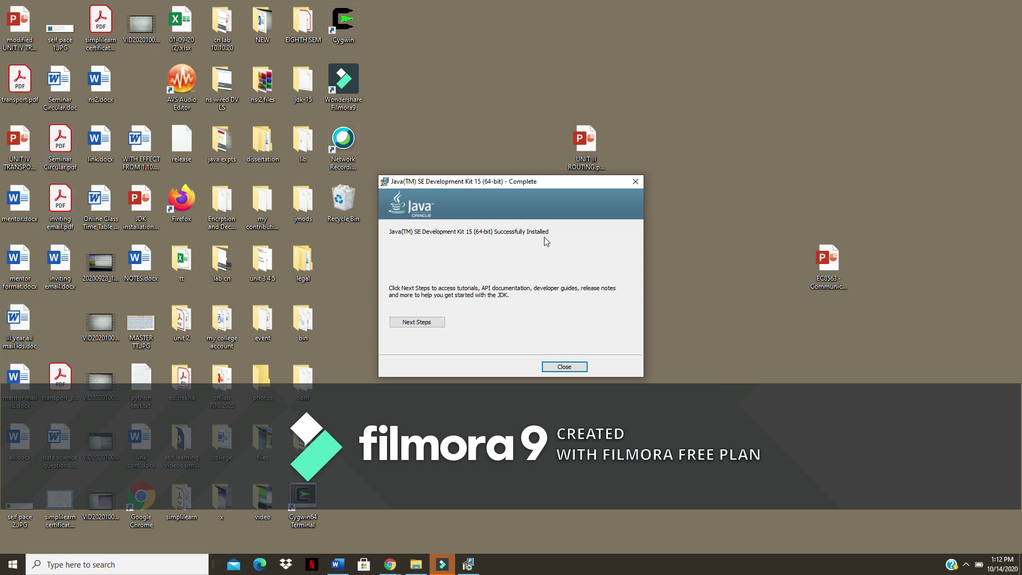
# Step: Close the finished installer and open 'Edit the system environment variables' by searching ENVIR
pyautogui.click(569, 369)
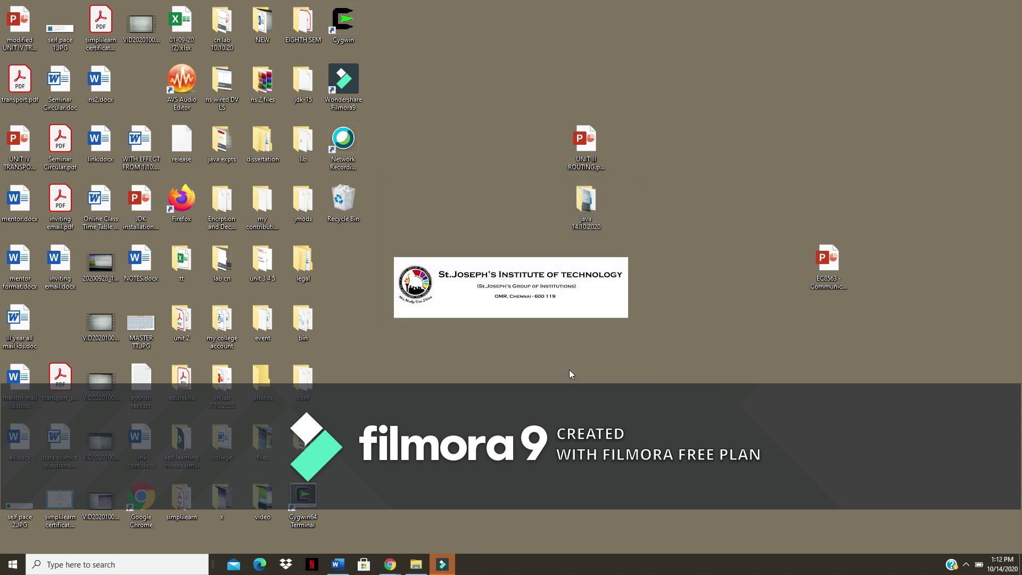
pyautogui.click(104, 564)
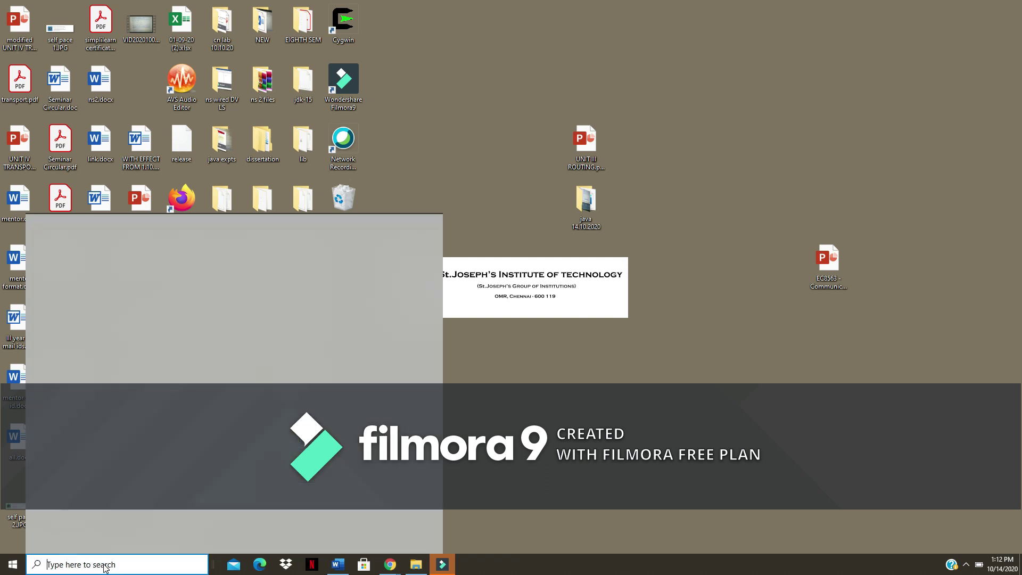
pyautogui.write('ENVIR')
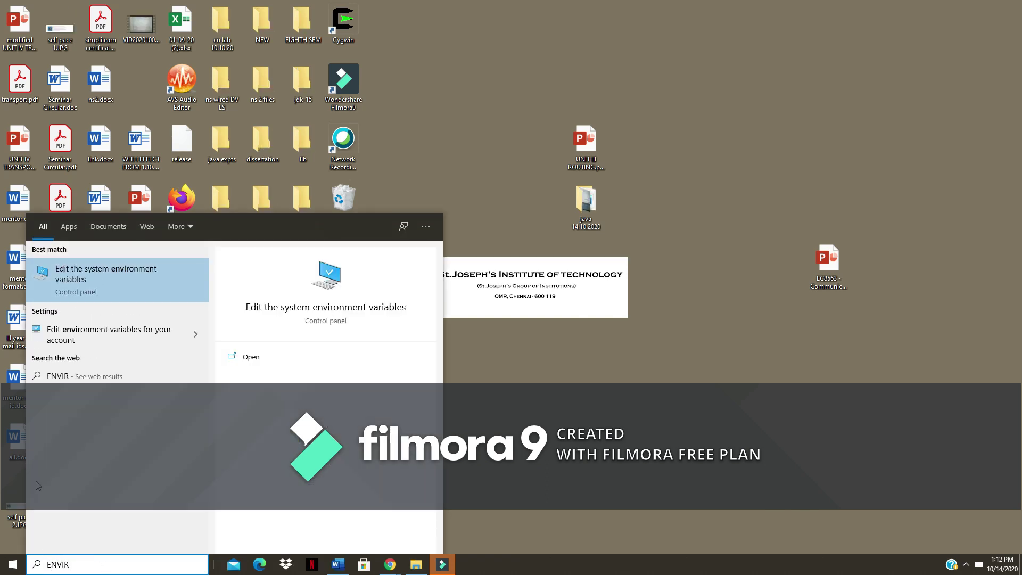
pyautogui.click(101, 281)
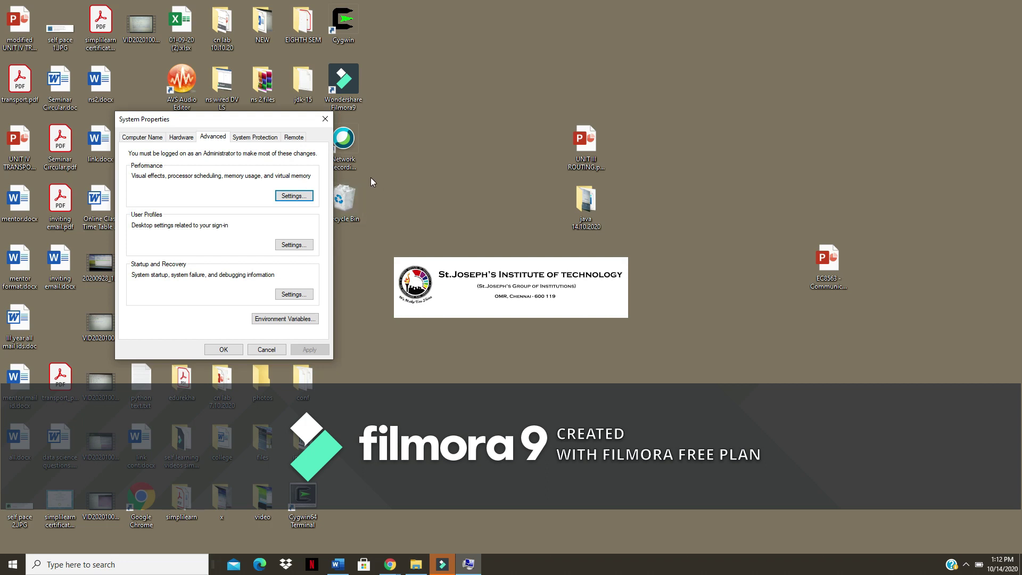
# Step: Add a new blank entry to the system Path variable and bring back the Downloads window
pyautogui.click(286, 320)
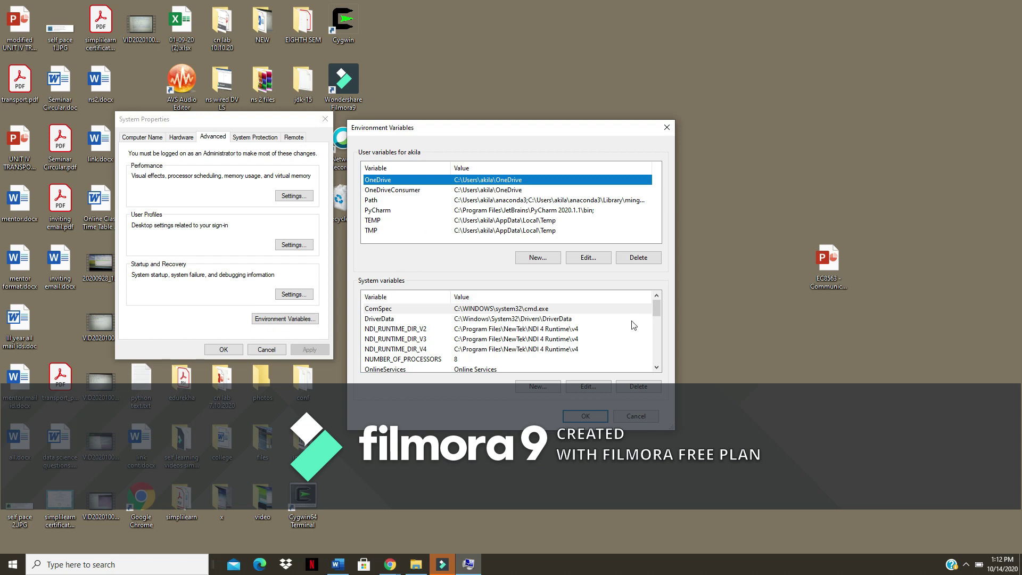
pyautogui.moveTo(659, 304); pyautogui.dragTo(659, 322)
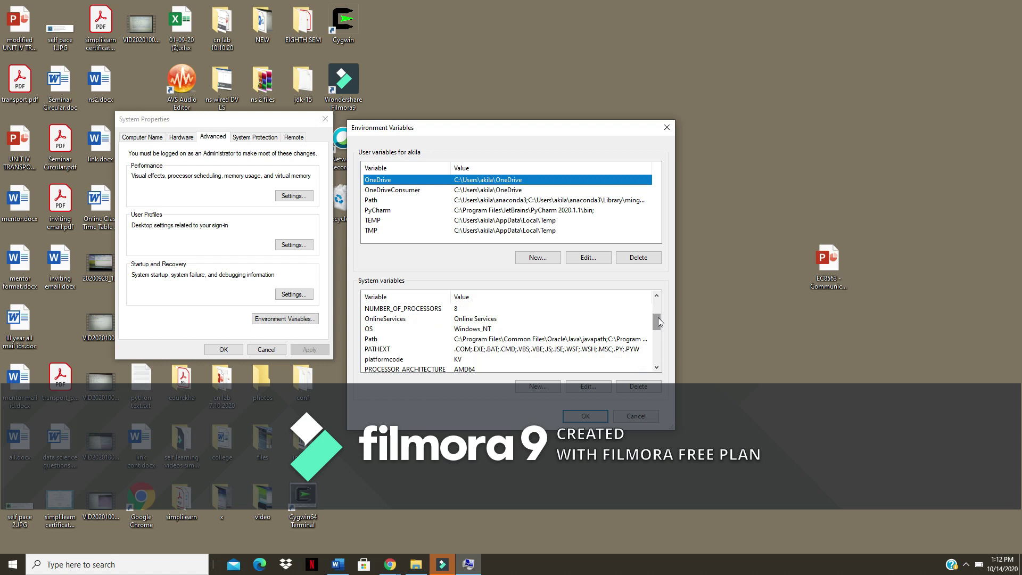
pyautogui.click(387, 339)
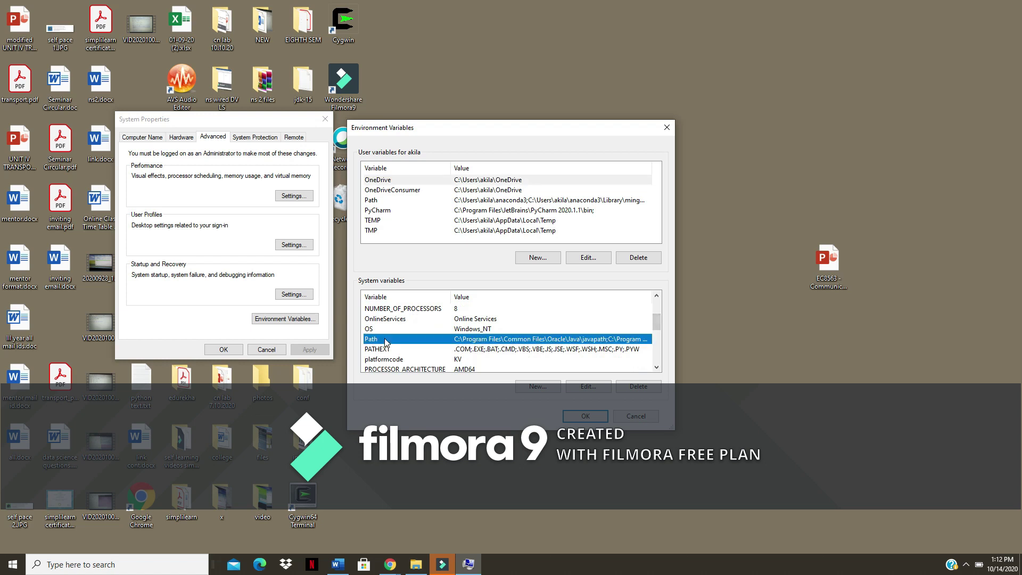
pyautogui.click(596, 389)
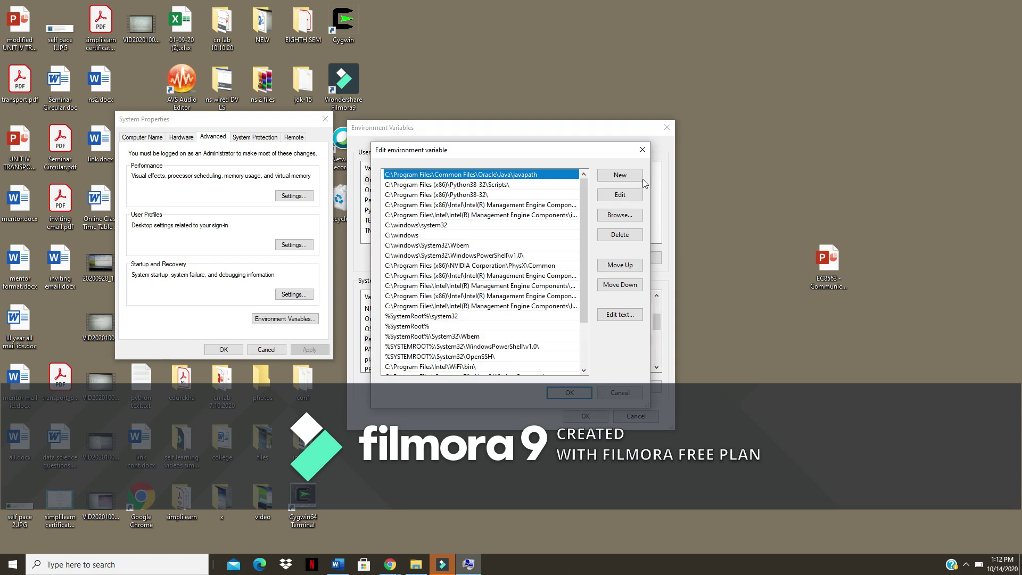
pyautogui.click(620, 176)
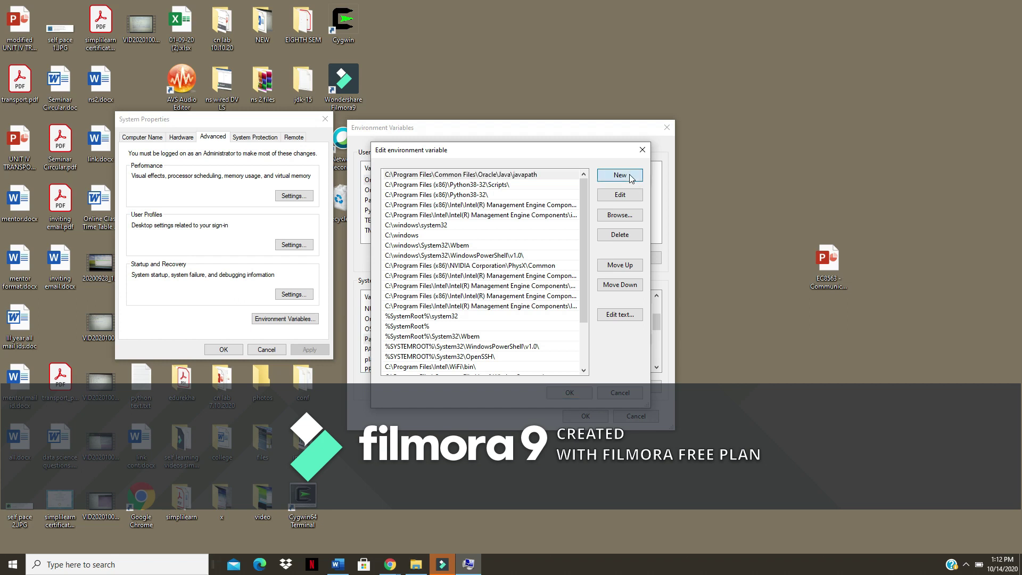
pyautogui.click(415, 563)
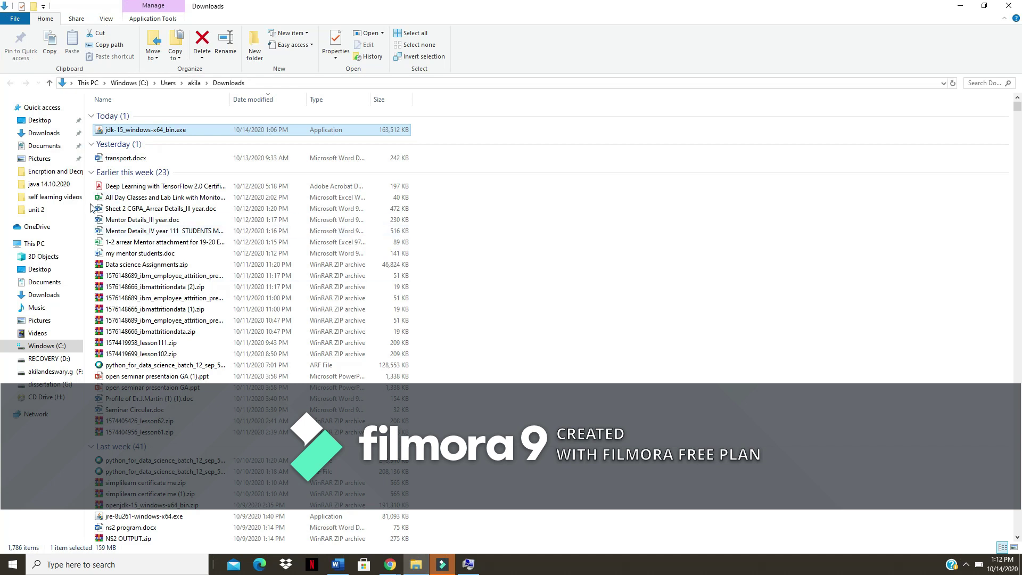
# Step: Copy the address C:\Program Files\Java\jdk-15\bin from File Explorer, then minimize it
pyautogui.click(60, 350)
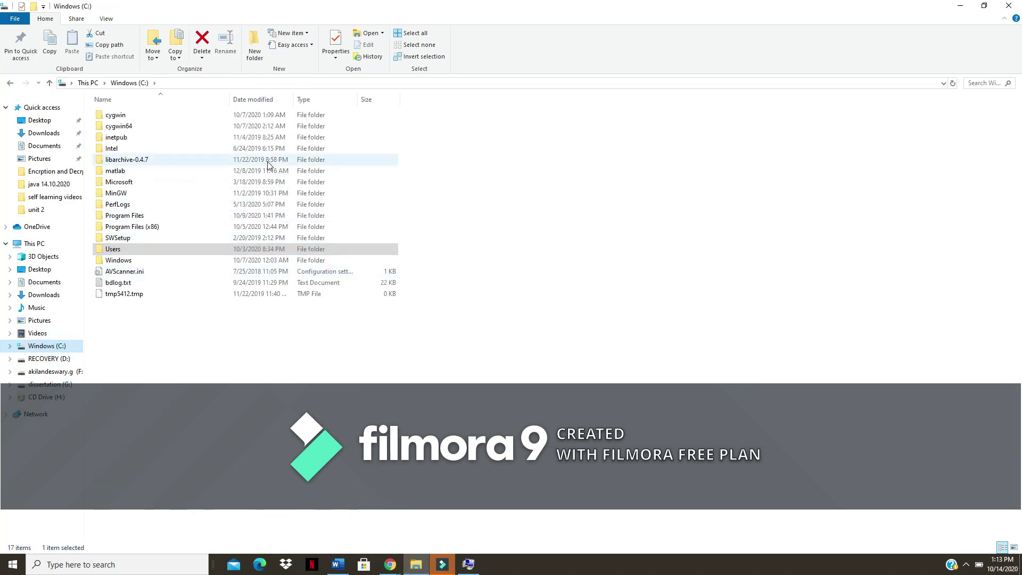
pyautogui.doubleClick(153, 217)
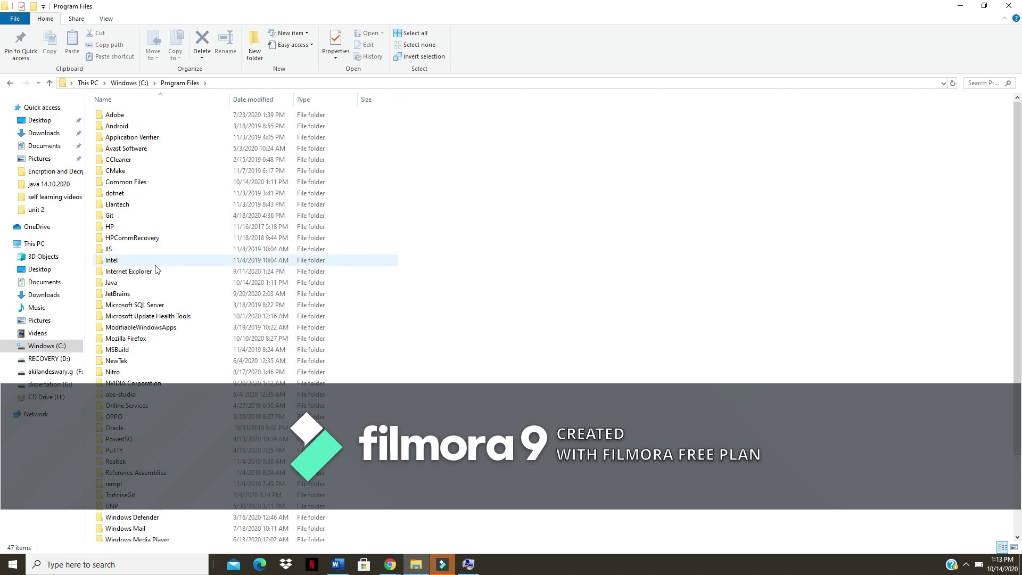
pyautogui.click(123, 360)
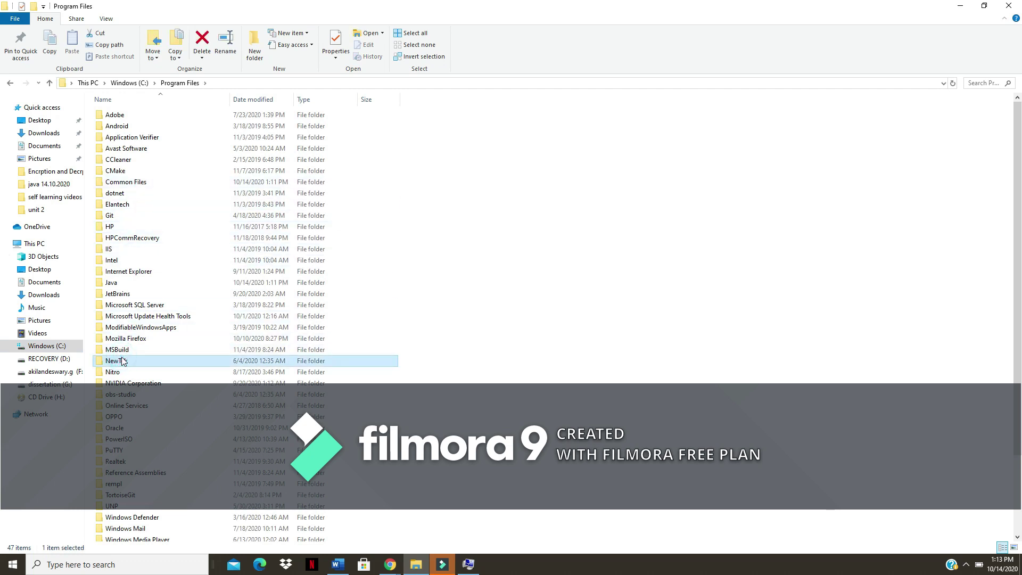
pyautogui.doubleClick(134, 283)
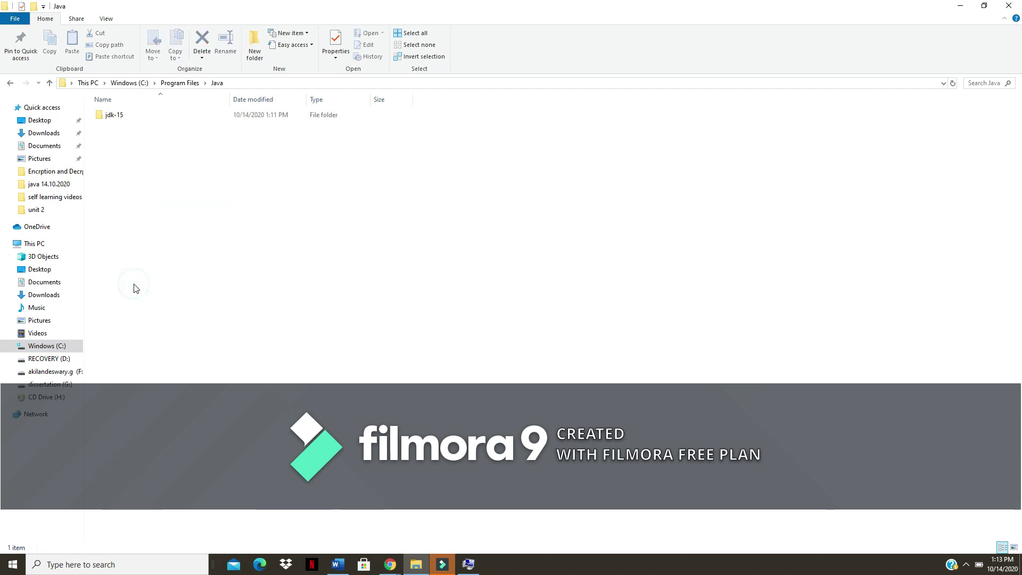
pyautogui.doubleClick(116, 118)
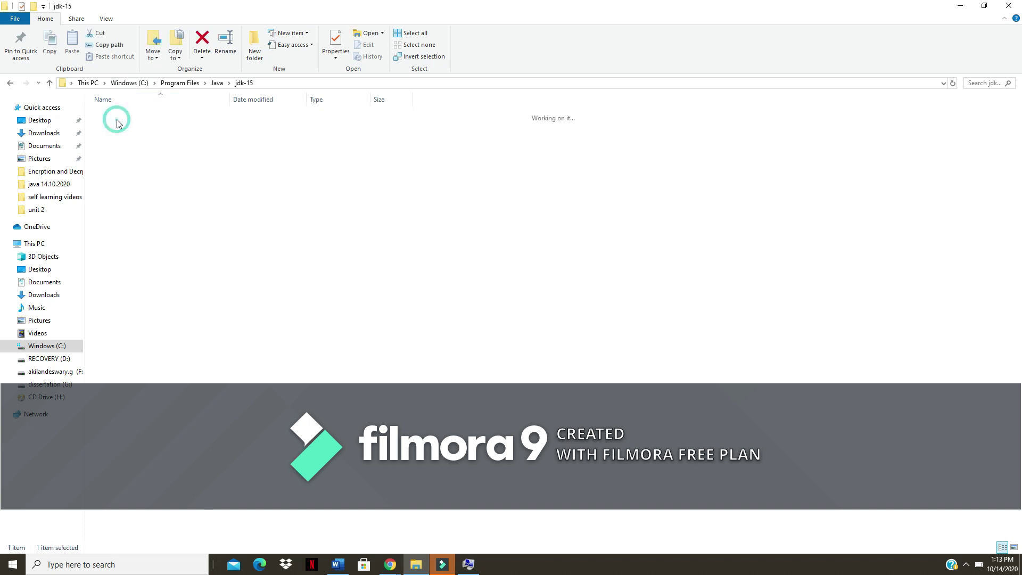
pyautogui.doubleClick(111, 117)
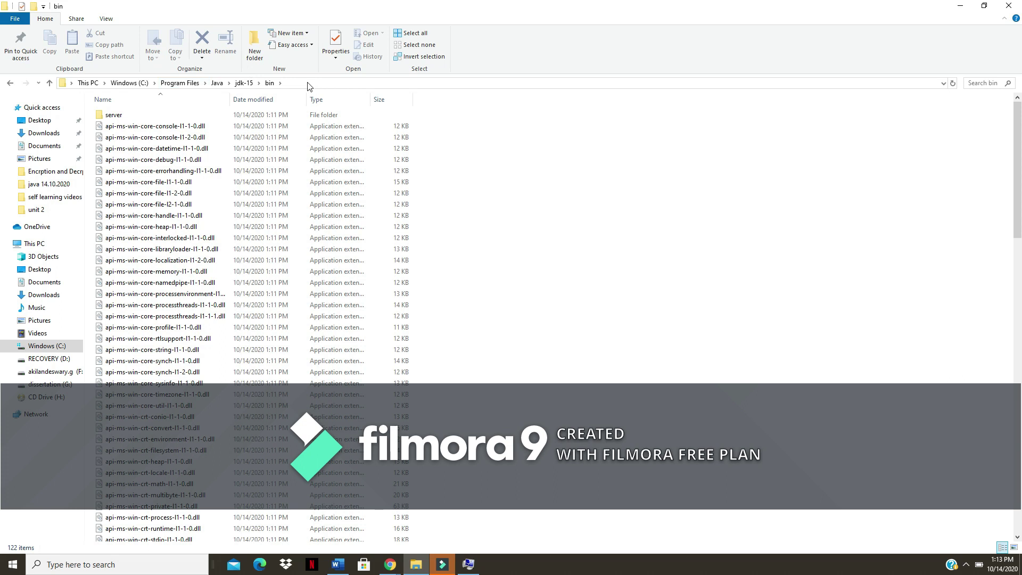
pyautogui.rightClick(300, 85)
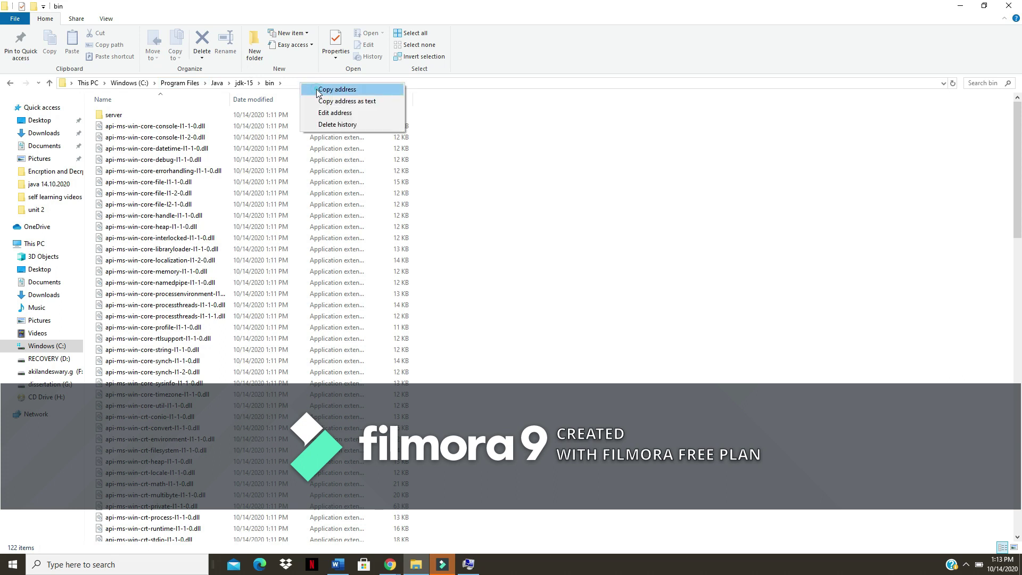
pyautogui.click(336, 89)
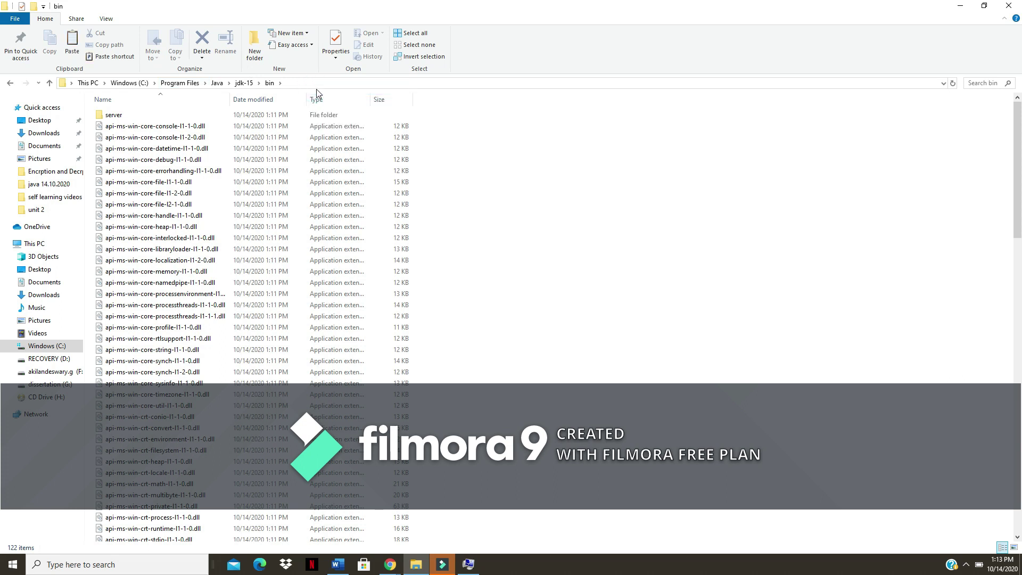
pyautogui.click(961, 7)
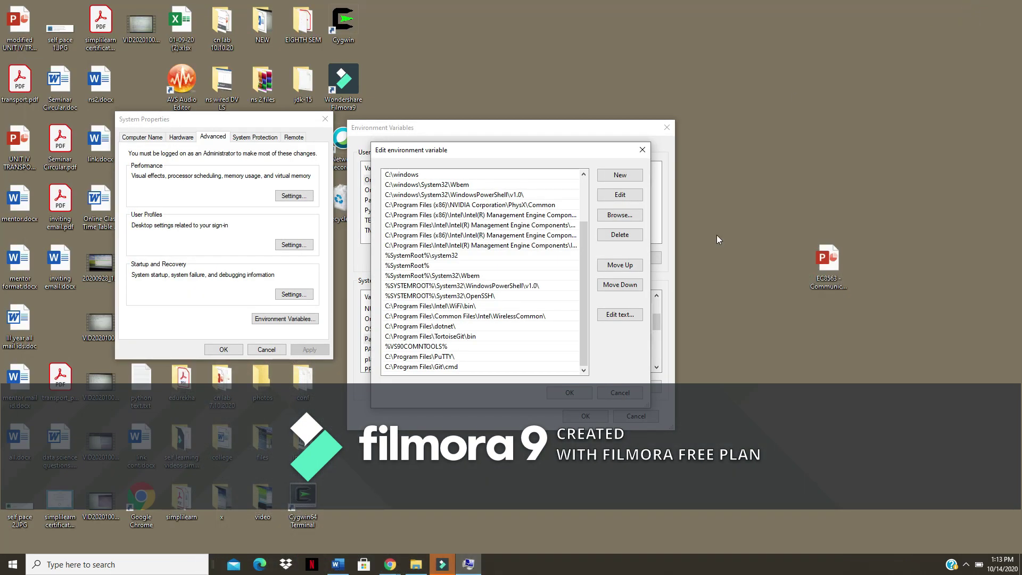
# Step: Paste C:\Program Files\Java\jdk-15\bin as a new system Path entry and save it
pyautogui.click(619, 175)
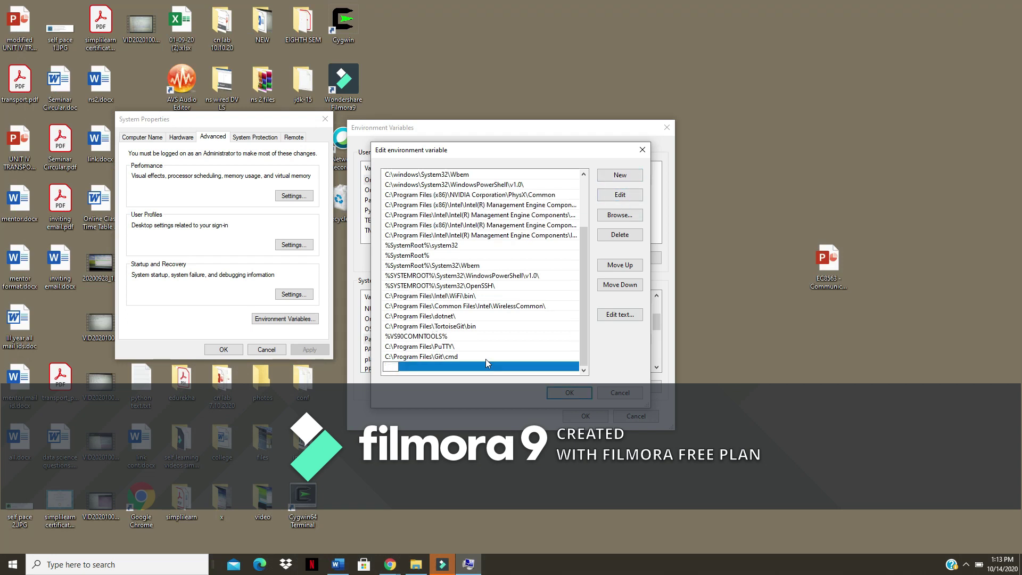
pyautogui.hotkey('ctrl', 'v')
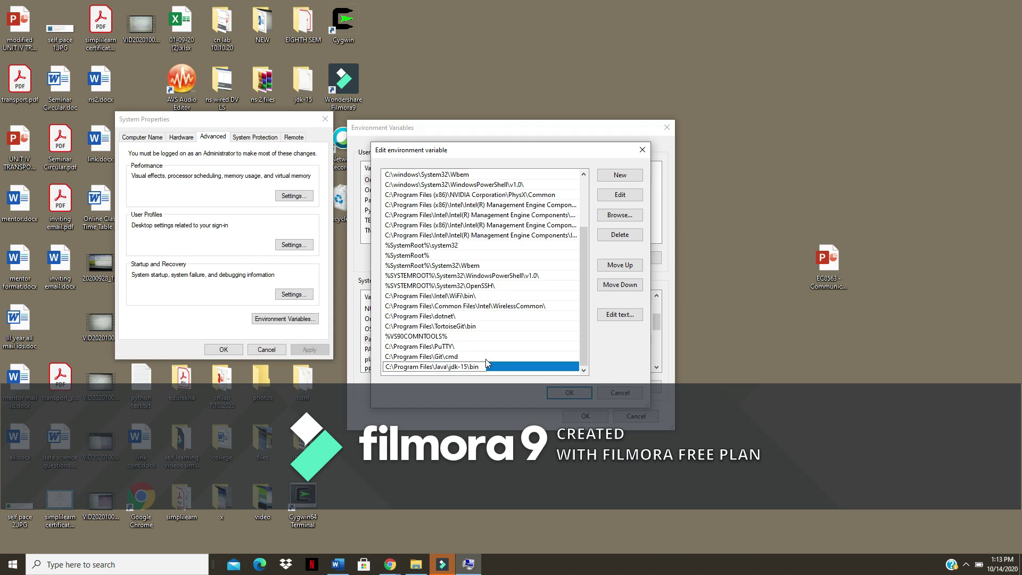
pyautogui.click(573, 395)
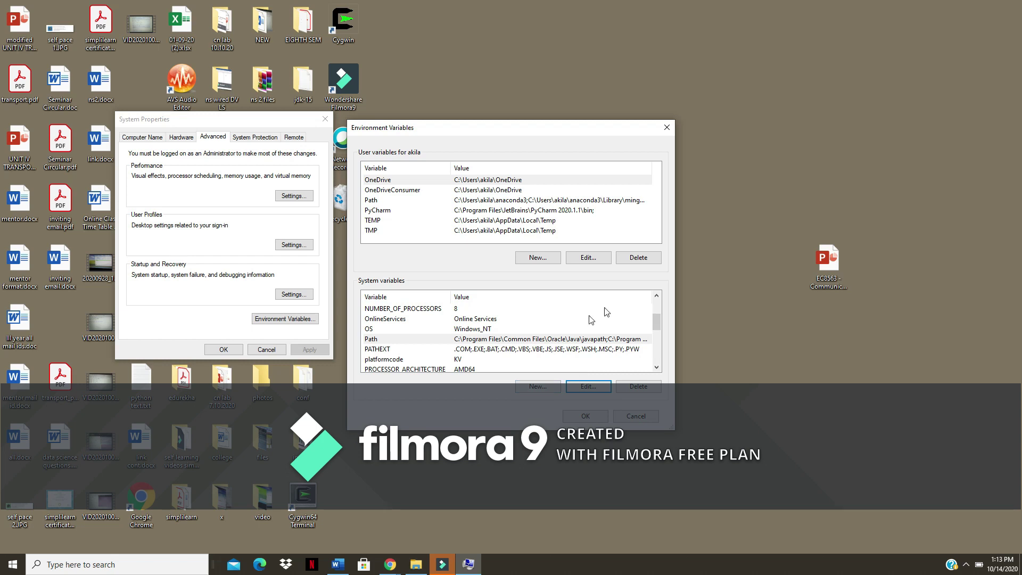
# Step: Start a new system variable named JAVA_HOME and return to File Explorer for its value
pyautogui.click(540, 387)
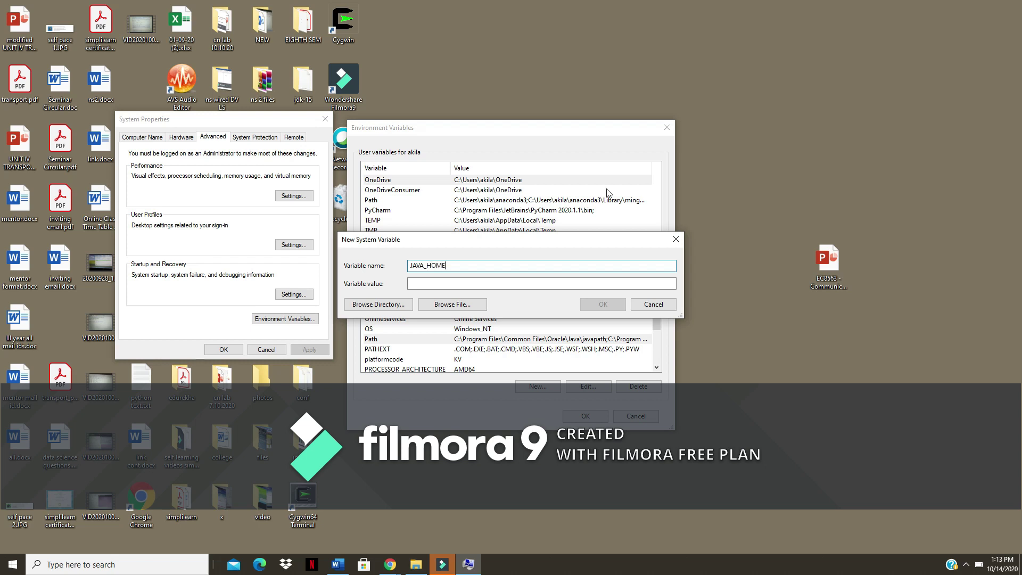
pyautogui.click(452, 284)
pyautogui.click(420, 567)
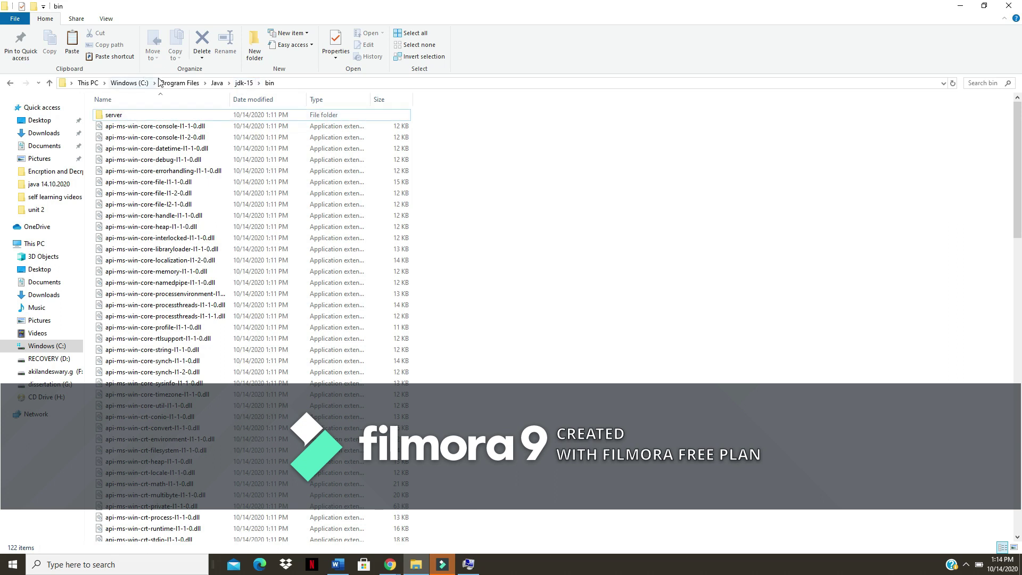
# Step: Copy the address C:\Program Files\Java\jdk-15 from File Explorer, then minimize it
pyautogui.click(179, 87)
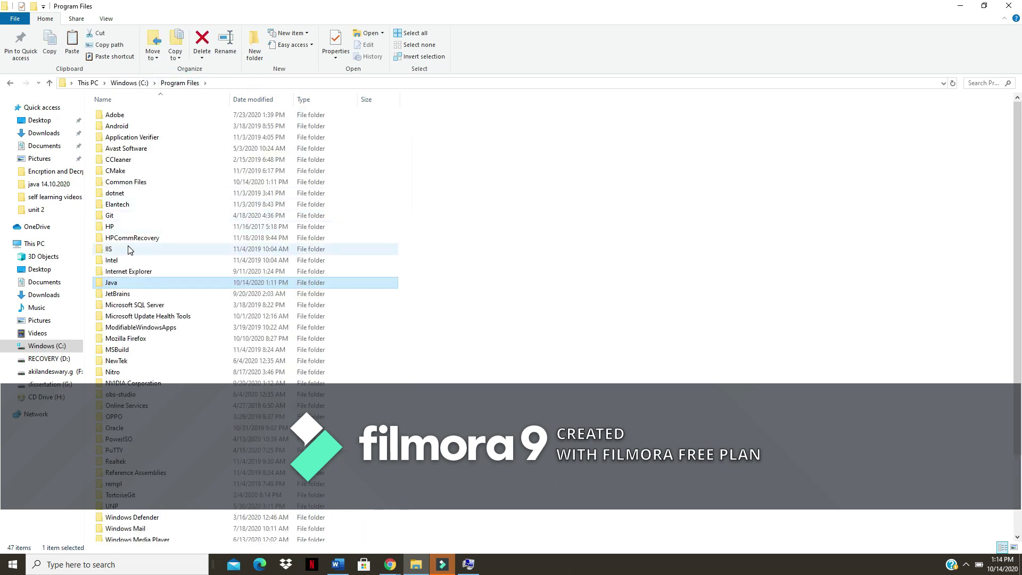
pyautogui.click(137, 287)
pyautogui.doubleClick(137, 287)
pyautogui.doubleClick(118, 115)
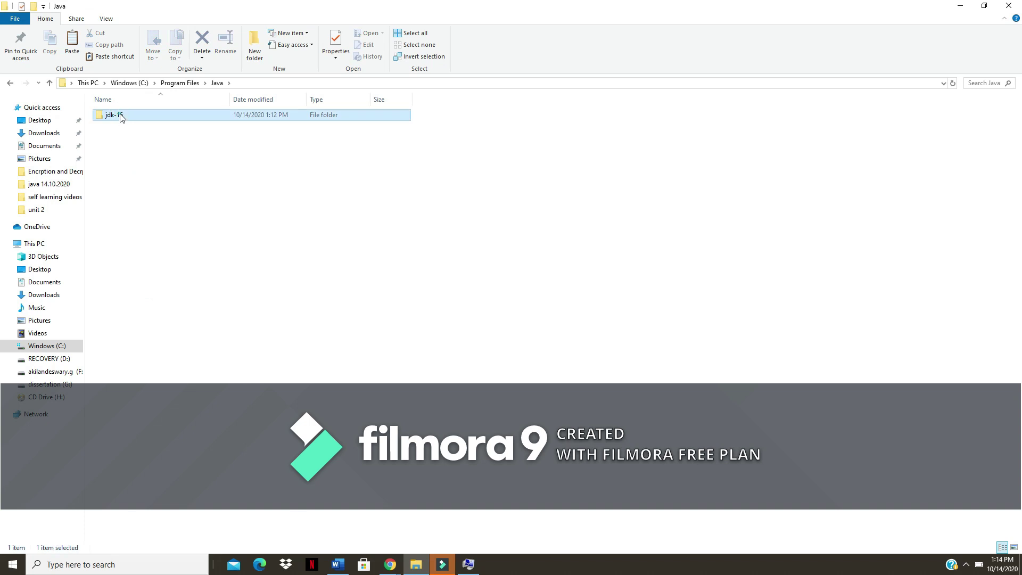
pyautogui.rightClick(266, 86)
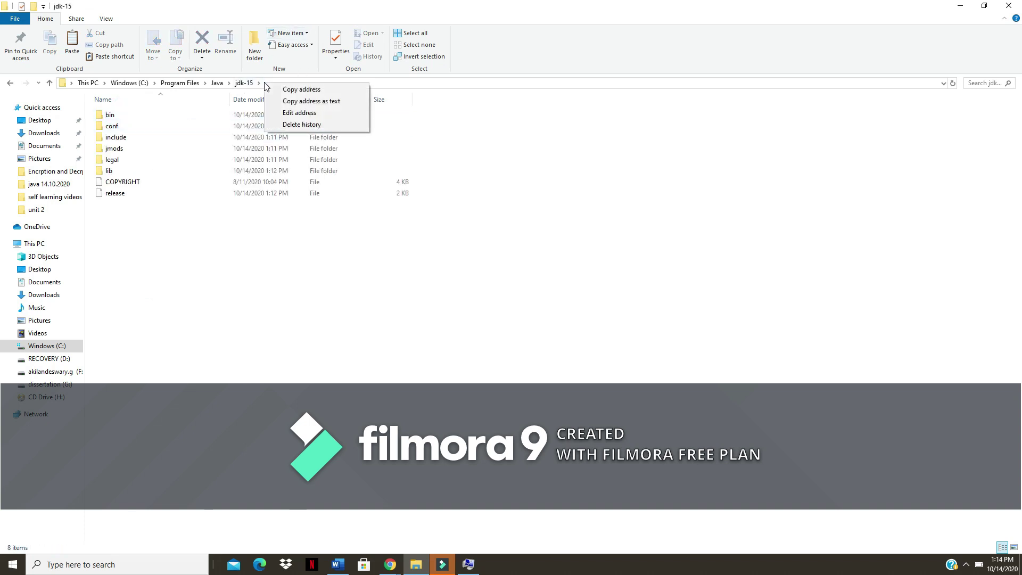
pyautogui.click(283, 91)
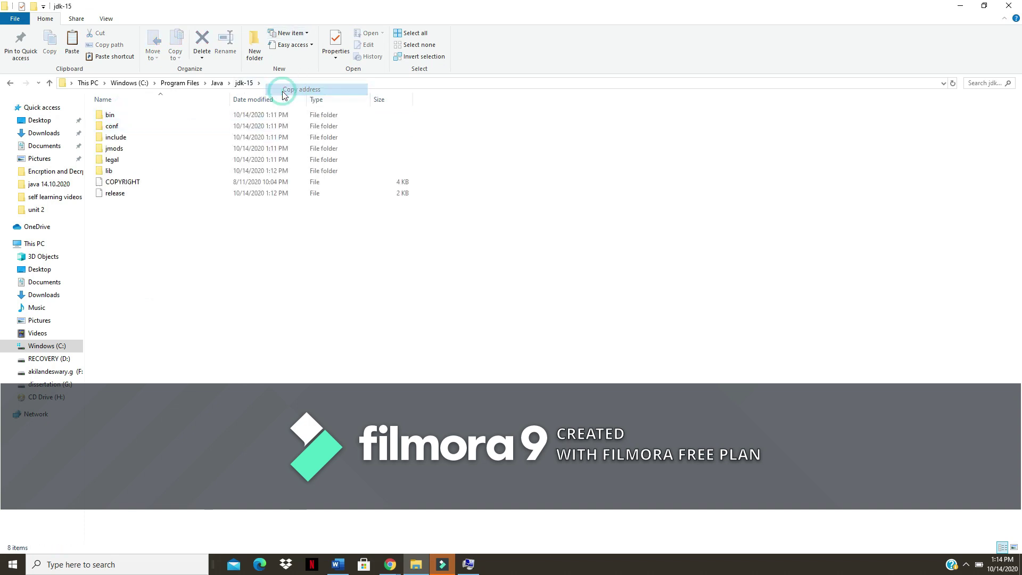
pyautogui.click(960, 6)
# Step: Paste C:\Program Files\Java\jdk-15 as the JAVA_HOME value and confirm Environment Variables and System Properties
pyautogui.hotkey('ctrl', 'v')
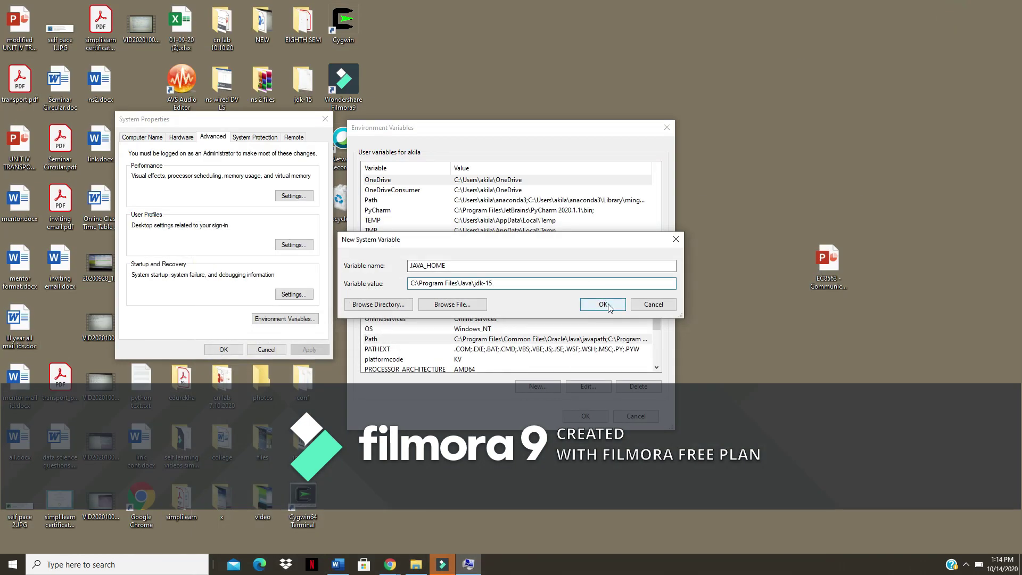
pyautogui.click(609, 307)
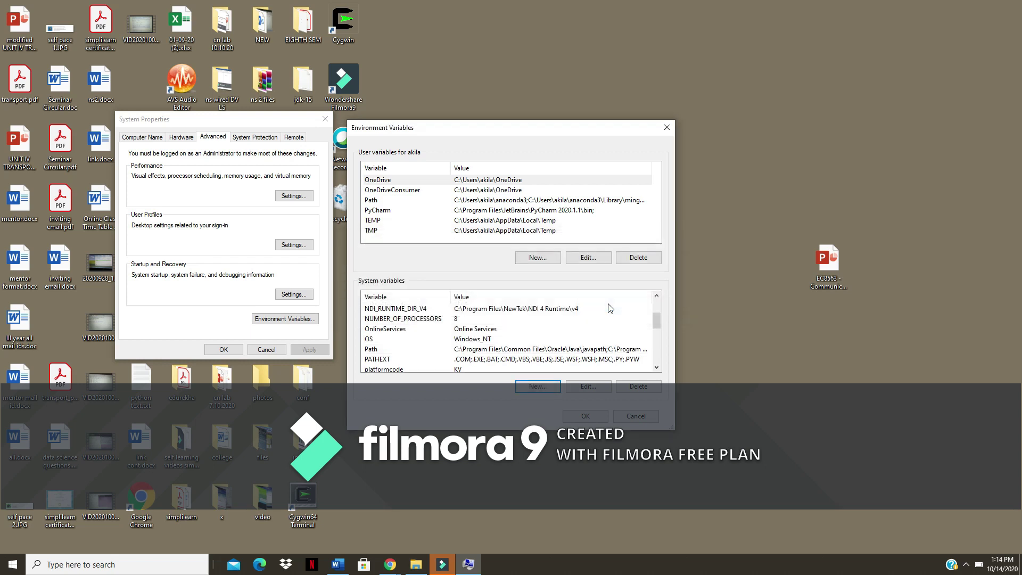
pyautogui.click(584, 417)
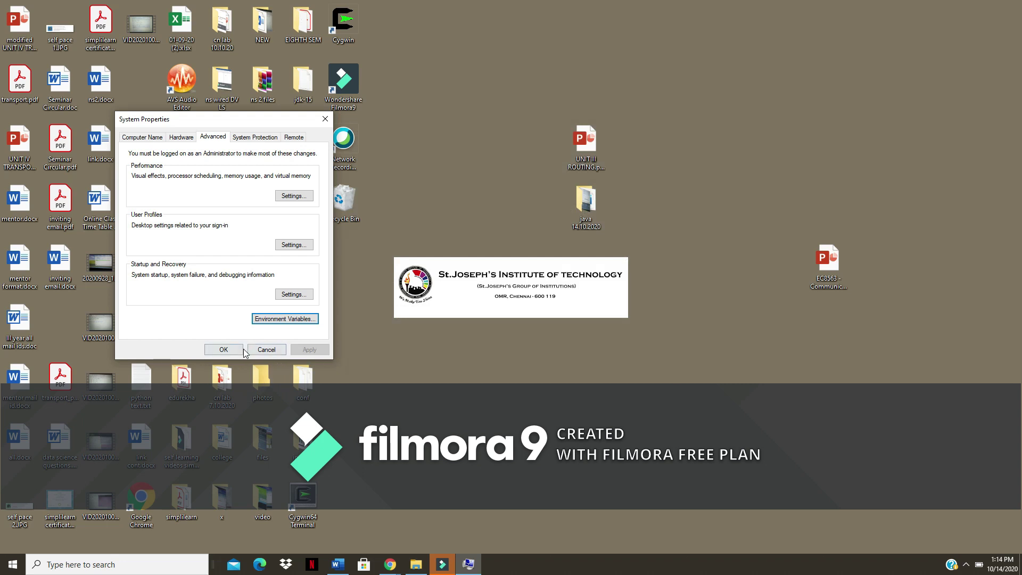
pyautogui.click(235, 348)
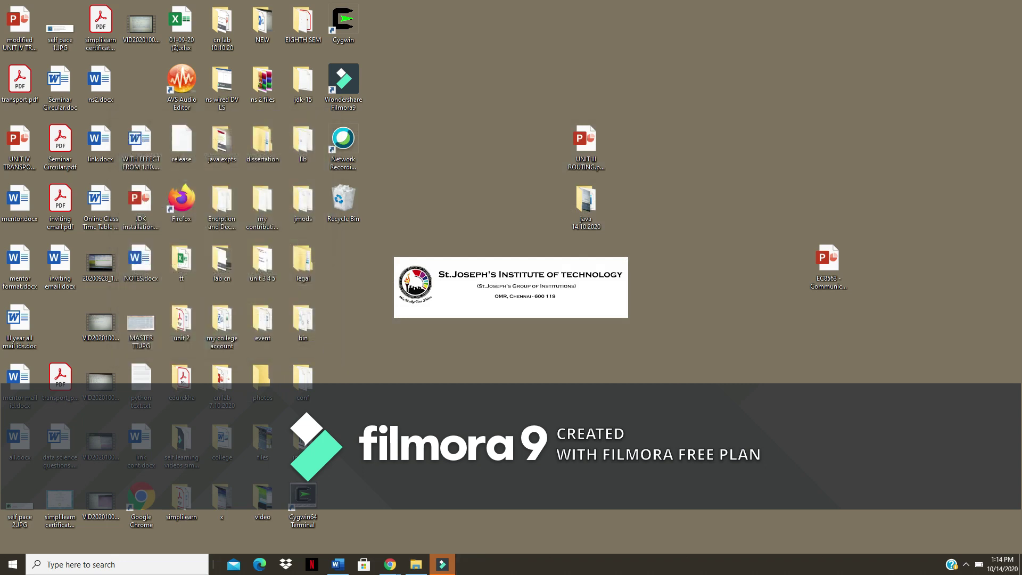
# Step: Launch Command Prompt through a Windows search for CMD
pyautogui.click(67, 565)
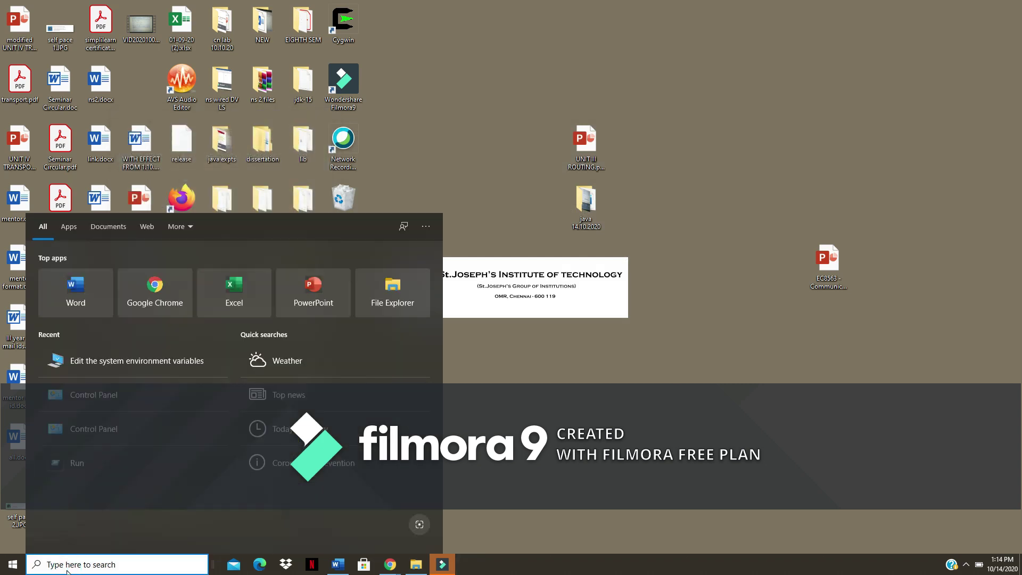
pyautogui.write('CMD')
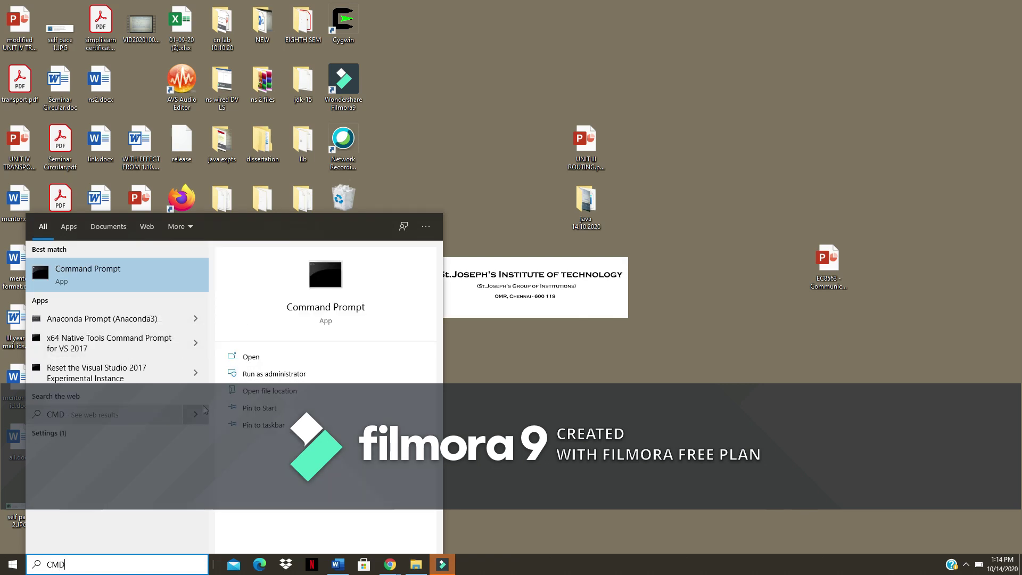
pyautogui.press('Return')
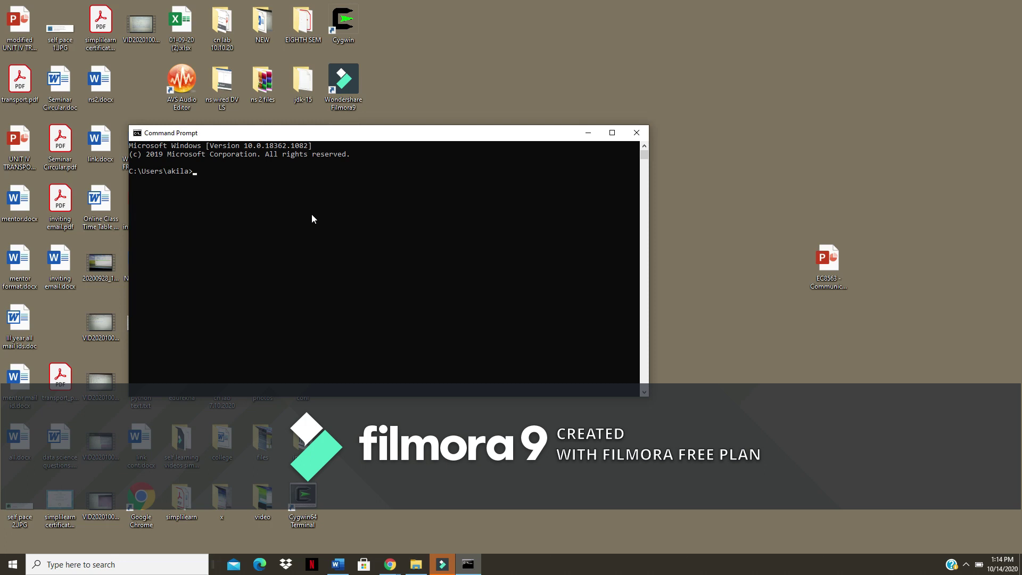